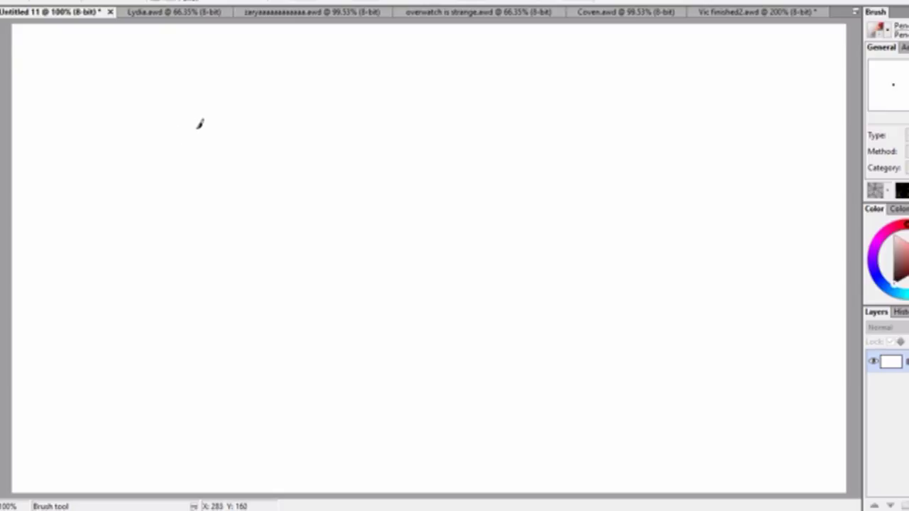
- Handwrite "crycross applesauce" across the upper part of the blank canvas and underline it with a wavy line
mouse_move(200, 127)
mouse_down()
mouse_move(184, 153)
mouse_move(201, 148)
mouse_move(216, 125)
mouse_move(235, 123)
mouse_move(247, 191)
mouse_move(267, 125)
mouse_move(281, 142)
mouse_move(305, 122)
mouse_move(308, 142)
mouse_move(330, 122)
mouse_move(336, 138)
mouse_move(407, 134)
mouse_move(420, 160)
mouse_move(430, 135)
mouse_move(463, 130)
mouse_move(544, 141)
mouse_move(568, 127)
mouse_move(584, 144)
mouse_up()
drag(605, 111, 608, 118)
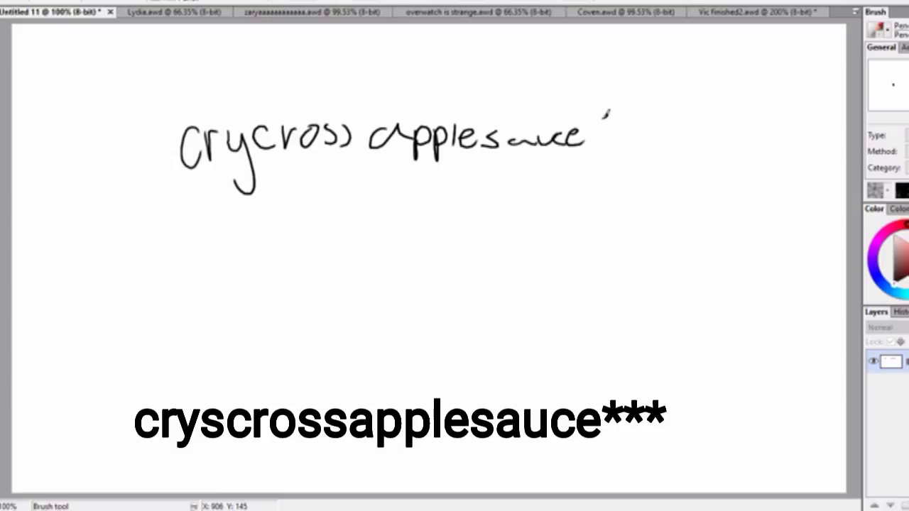
drag(181, 194, 538, 190)
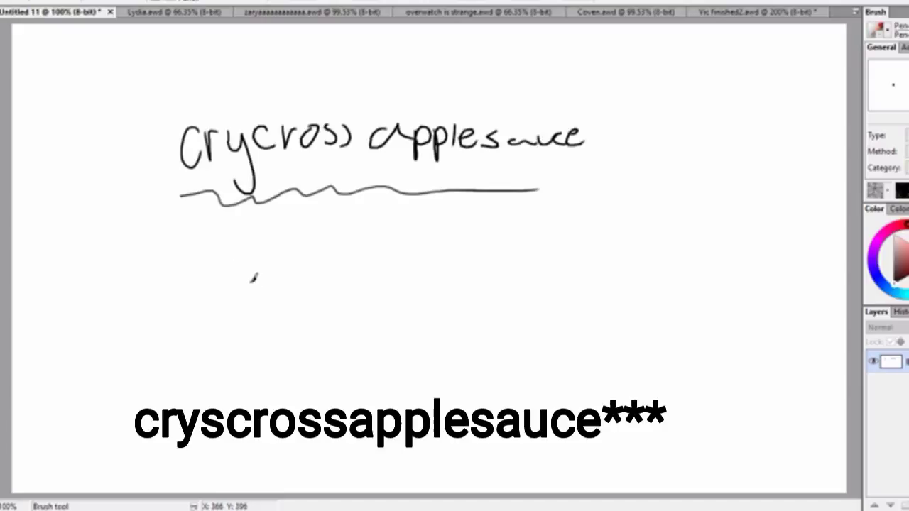
- Draw an X with a small round doodle over its crossing below the title, plus a long wavy line descending to its right
drag(254, 261, 329, 321)
drag(248, 323, 337, 247)
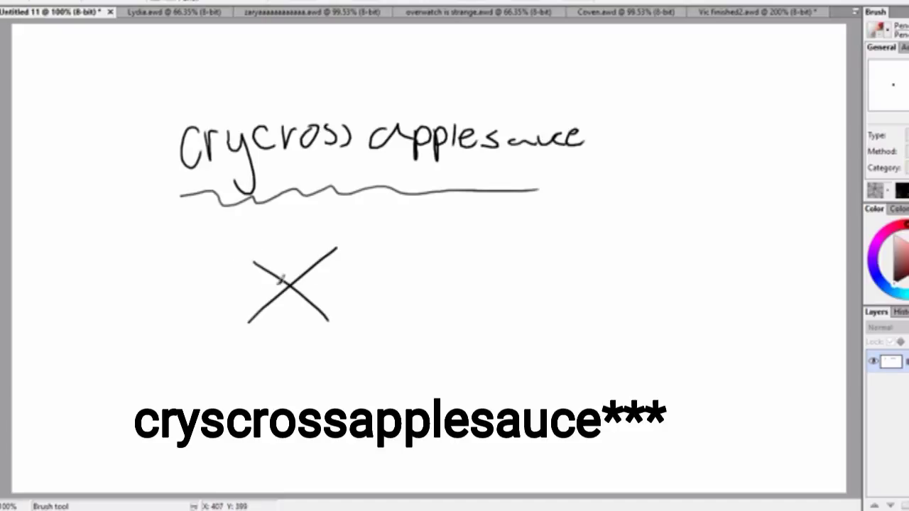
mouse_move(282, 280)
mouse_down()
mouse_move(312, 276)
mouse_move(299, 299)
mouse_move(281, 289)
mouse_move(276, 263)
mouse_move(321, 279)
mouse_up()
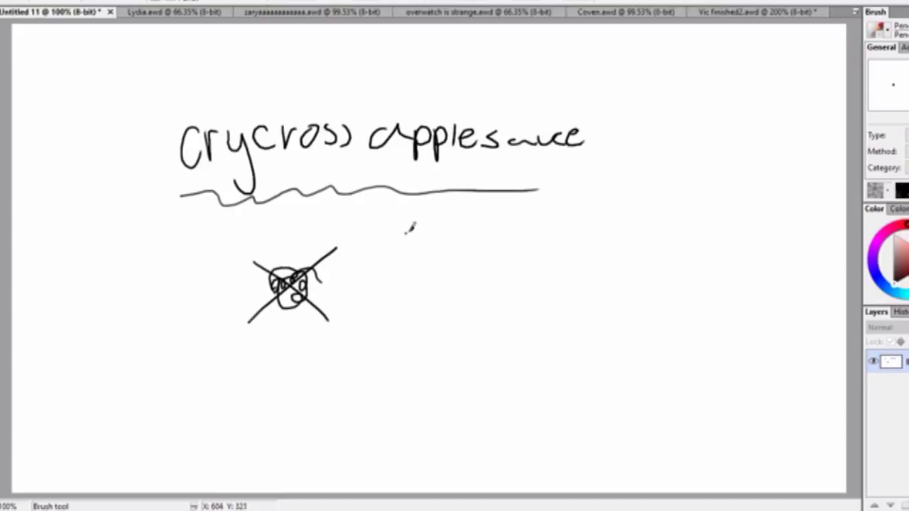
drag(423, 233, 728, 448)
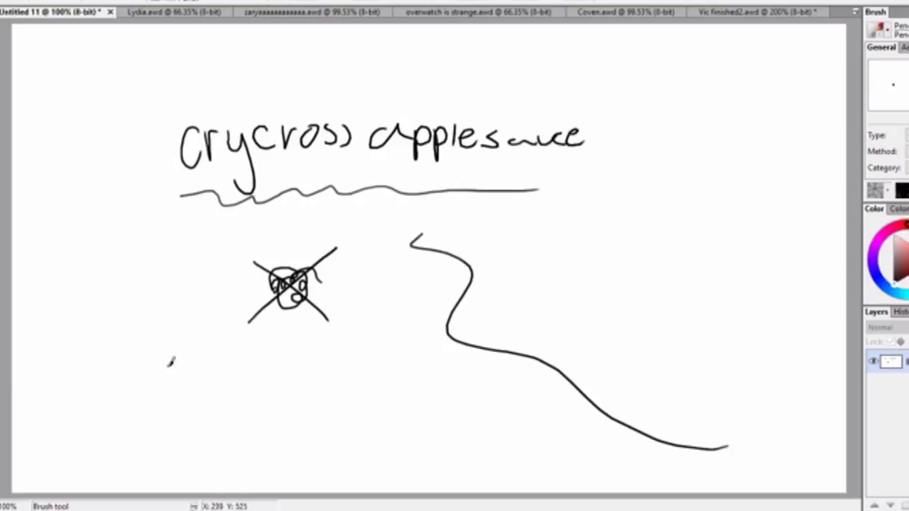
- Handwrite "I swear" in large letters below the crossed-out doodle
drag(192, 416, 183, 457)
drag(146, 411, 206, 378)
drag(162, 449, 206, 435)
mouse_move(232, 394)
mouse_down()
mouse_move(202, 435)
mouse_move(364, 398)
mouse_move(404, 370)
mouse_up()
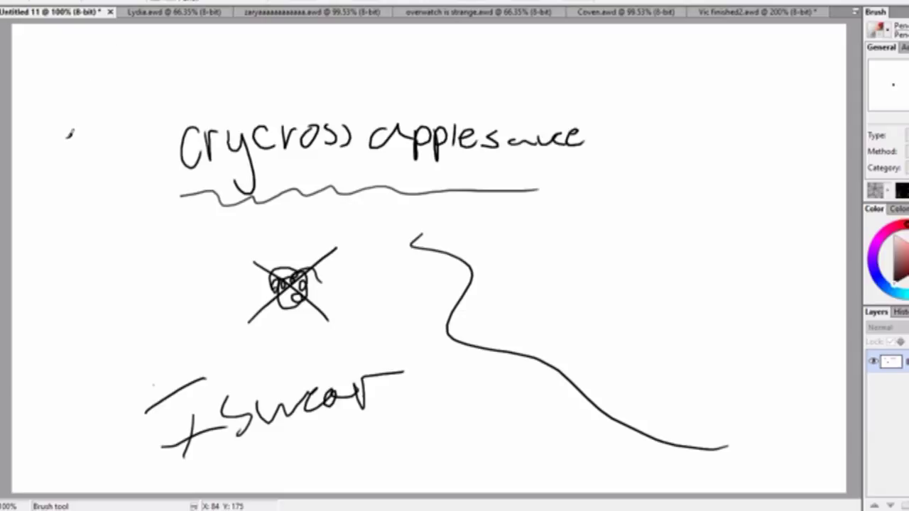
- Write "crycross applesauce" in cursive above the first title and loop a wavy outline around it
mouse_move(86, 78)
mouse_down()
mouse_move(87, 108)
mouse_move(104, 90)
mouse_move(110, 104)
mouse_move(116, 94)
mouse_move(122, 103)
mouse_move(126, 89)
mouse_move(117, 130)
mouse_move(142, 80)
mouse_move(142, 99)
mouse_move(158, 79)
mouse_move(158, 94)
mouse_move(170, 79)
mouse_move(176, 91)
mouse_move(186, 74)
mouse_move(181, 95)
mouse_move(203, 75)
mouse_move(200, 89)
mouse_move(211, 78)
mouse_move(214, 91)
mouse_up()
drag(221, 88, 249, 82)
mouse_move(260, 83)
mouse_down()
mouse_move(265, 100)
mouse_move(281, 83)
mouse_move(266, 85)
mouse_move(294, 72)
mouse_move(292, 105)
mouse_move(317, 65)
mouse_move(332, 88)
mouse_move(348, 71)
mouse_move(344, 85)
mouse_move(358, 83)
mouse_move(358, 69)
mouse_move(355, 85)
mouse_move(372, 83)
mouse_move(359, 71)
mouse_move(400, 79)
mouse_move(395, 71)
mouse_move(402, 82)
mouse_move(419, 66)
mouse_move(417, 87)
mouse_move(435, 68)
mouse_move(463, 76)
mouse_up()
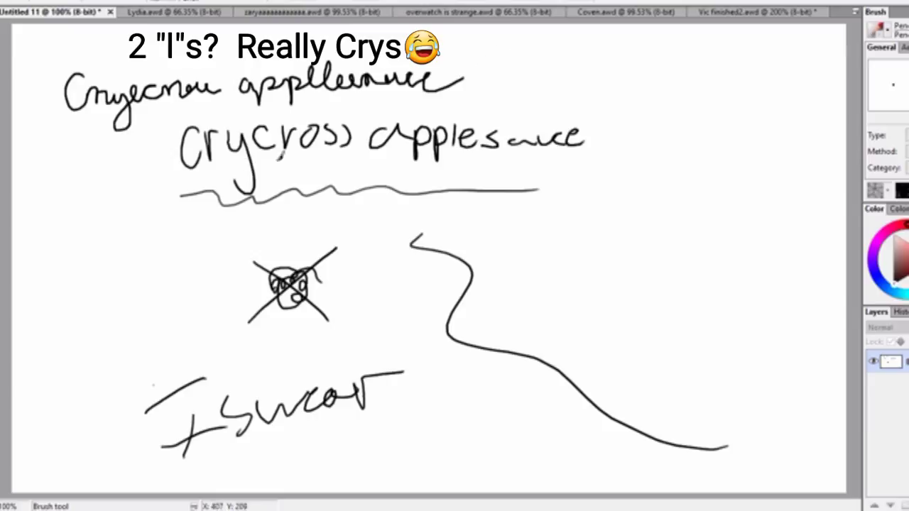
mouse_move(50, 98)
mouse_down()
mouse_move(137, 50)
mouse_move(217, 37)
mouse_move(483, 40)
mouse_move(371, 106)
mouse_move(116, 170)
mouse_up()
click(140, 133)
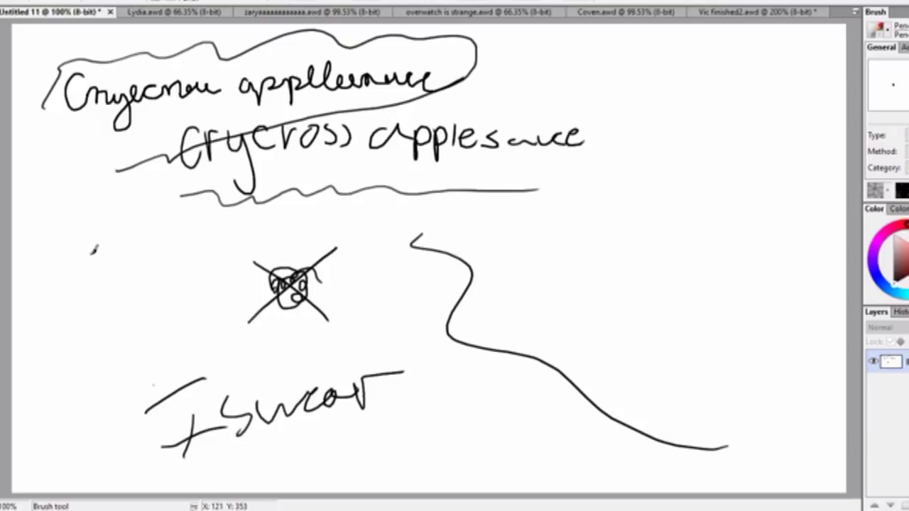
- Handwrite "Tumblr" in the empty area to the right, above the long wavy line
drag(566, 210, 570, 250)
mouse_move(547, 212)
mouse_down()
mouse_move(587, 196)
mouse_move(589, 223)
mouse_move(606, 211)
mouse_move(617, 229)
mouse_move(645, 210)
mouse_move(673, 220)
mouse_move(699, 199)
mouse_up()
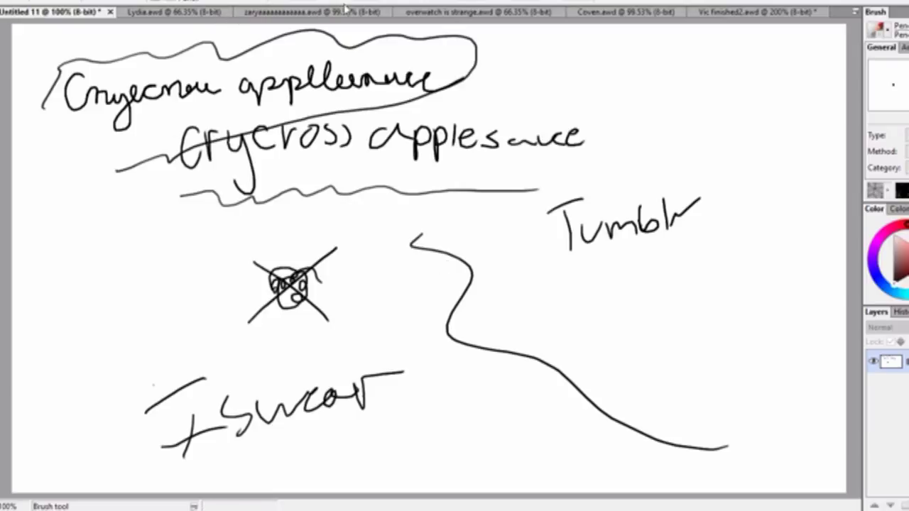
- Switch to the Vic finished2.awd portrait and examine its face, collar and shirt up close and as a whole
click(746, 15)
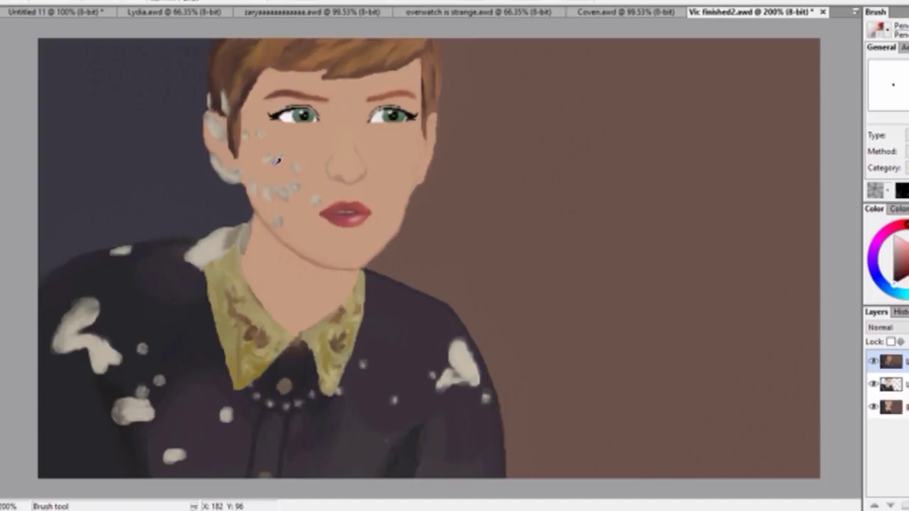
scroll(277, 161, up, 3)
scroll(319, 300, down, 4)
scroll(293, 393, up, 3)
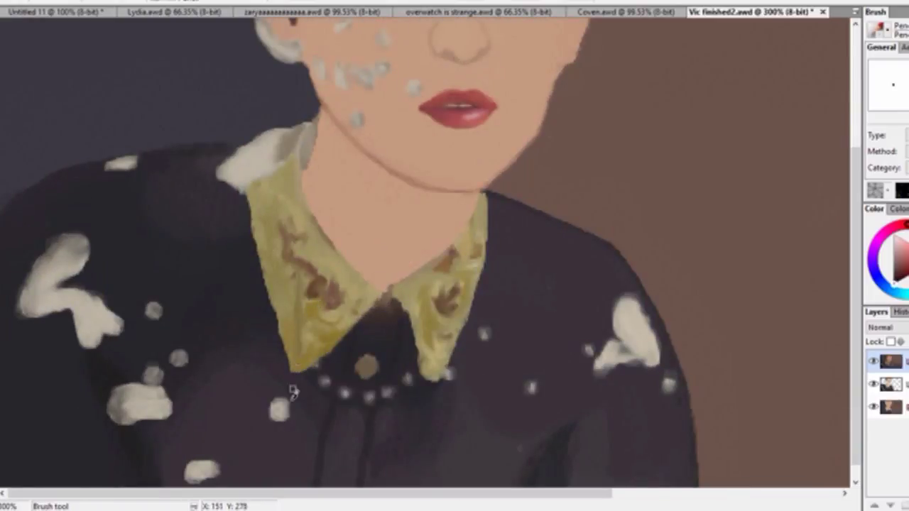
scroll(291, 124, down, 3)
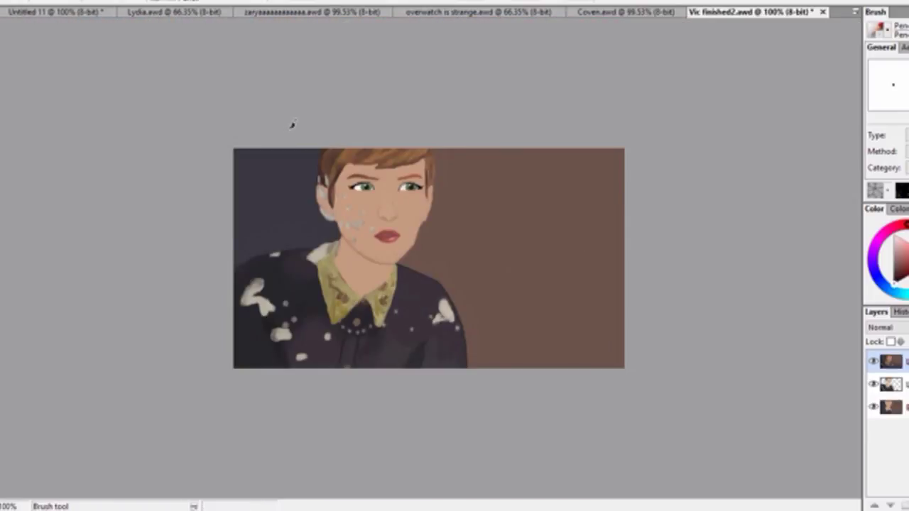
scroll(291, 124, up, 4)
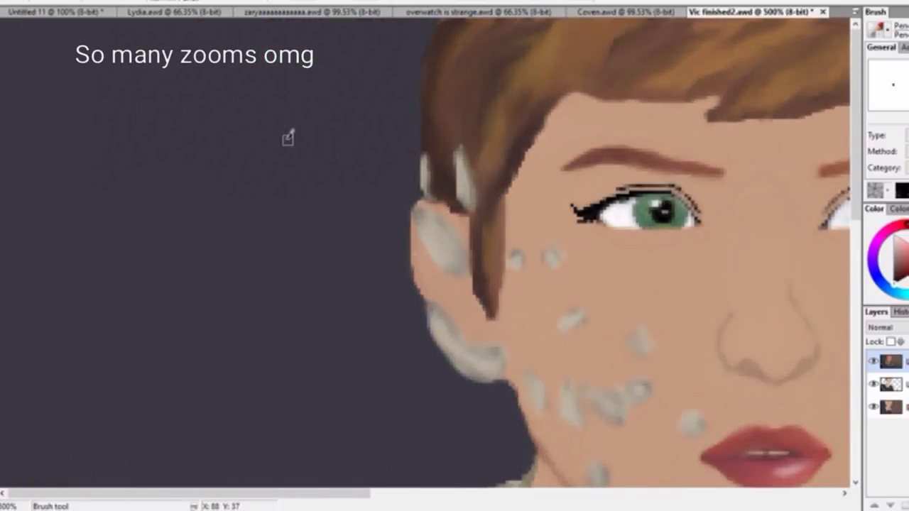
scroll(287, 136, down, 2)
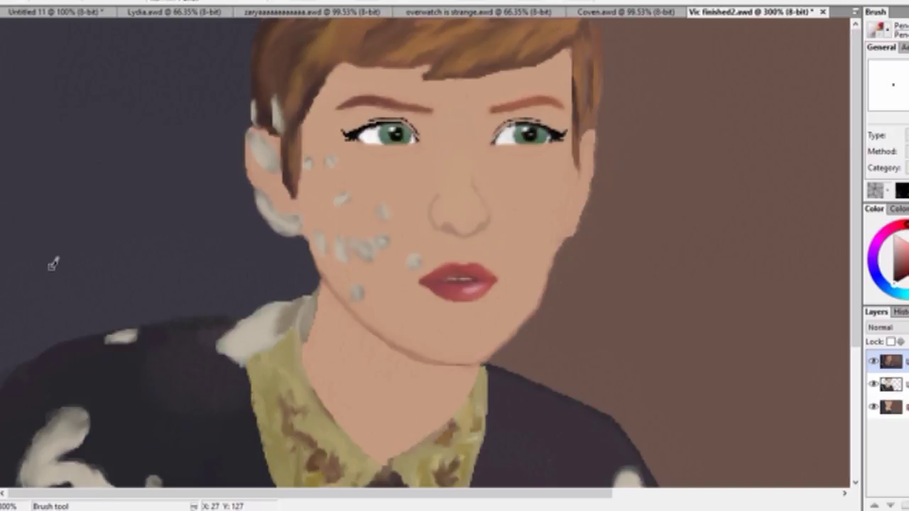
key(ctrl+minus)
key(ctrl+plus)
- Open the overwatch is strange.awd drawing and examine the line art and shading of both figures at different magnifications
click(421, 14)
scroll(412, 213, down, 1)
scroll(412, 213, up, 2)
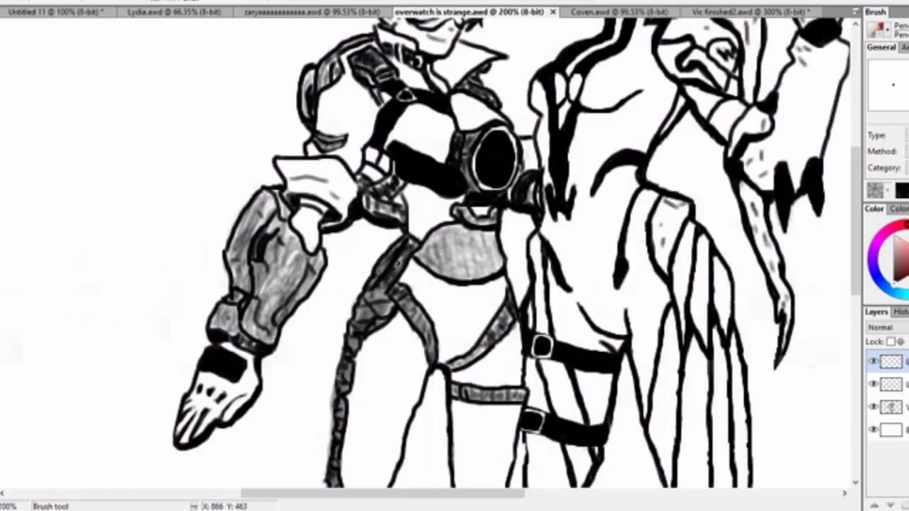
scroll(552, 261, down, 2)
scroll(552, 261, up, 2)
scroll(552, 261, down, 2)
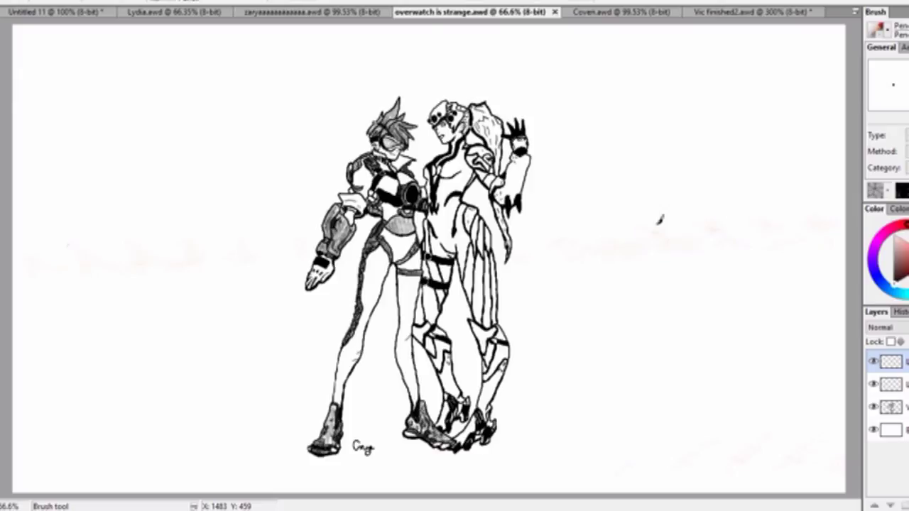
scroll(478, 49, up, 3)
scroll(419, 107, down, 4)
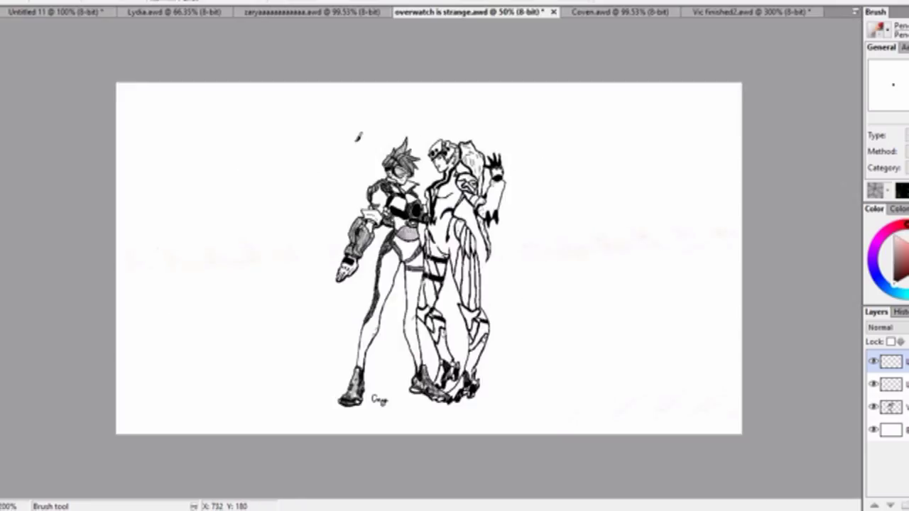
scroll(358, 137, up, 3)
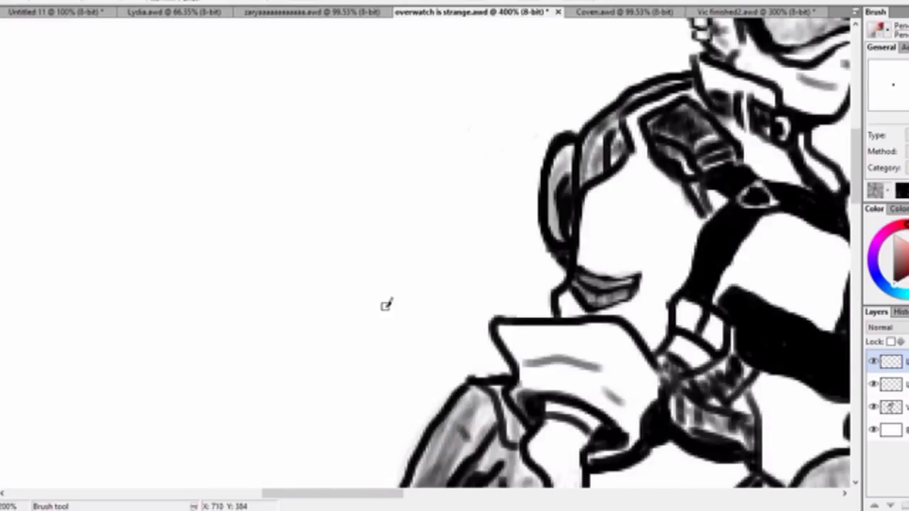
scroll(385, 305, down, 4)
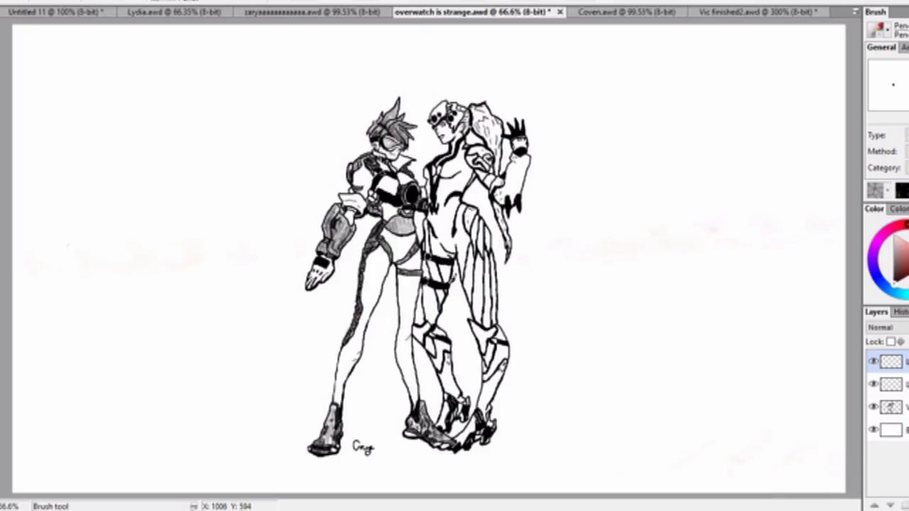
scroll(489, 251, up, 1)
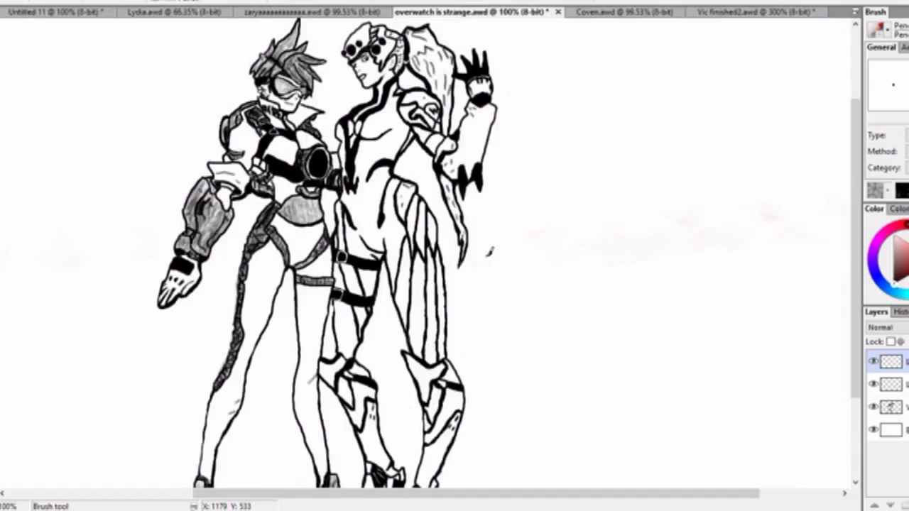
scroll(489, 251, down, 1)
scroll(469, 252, up, 1)
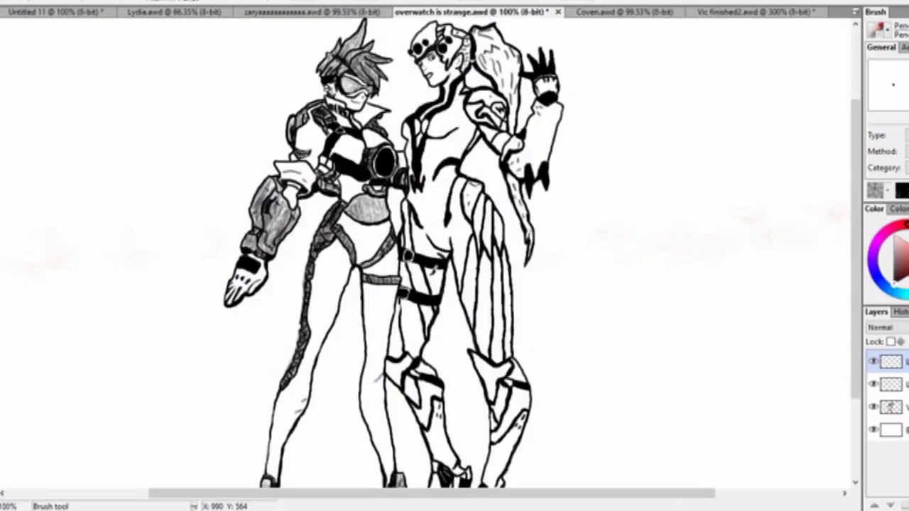
scroll(470, 248, down, 1)
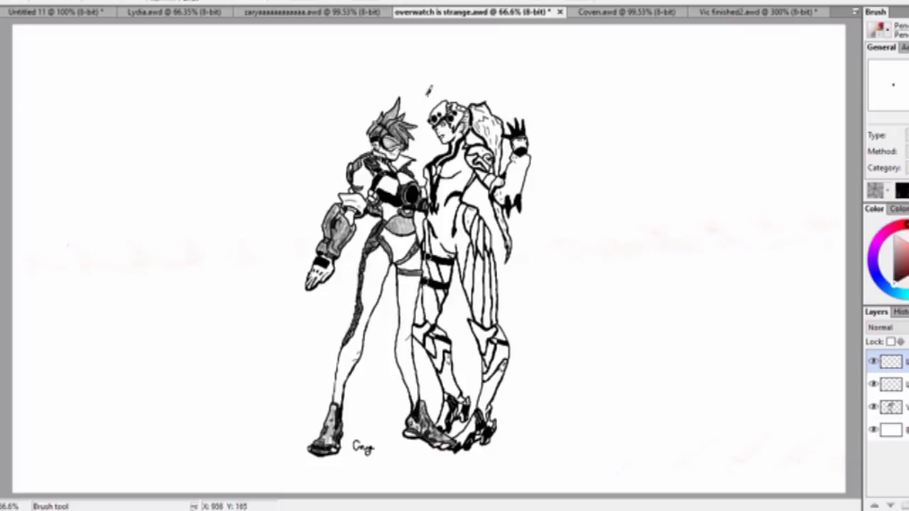
scroll(380, 219, up, 2)
scroll(383, 218, down, 3)
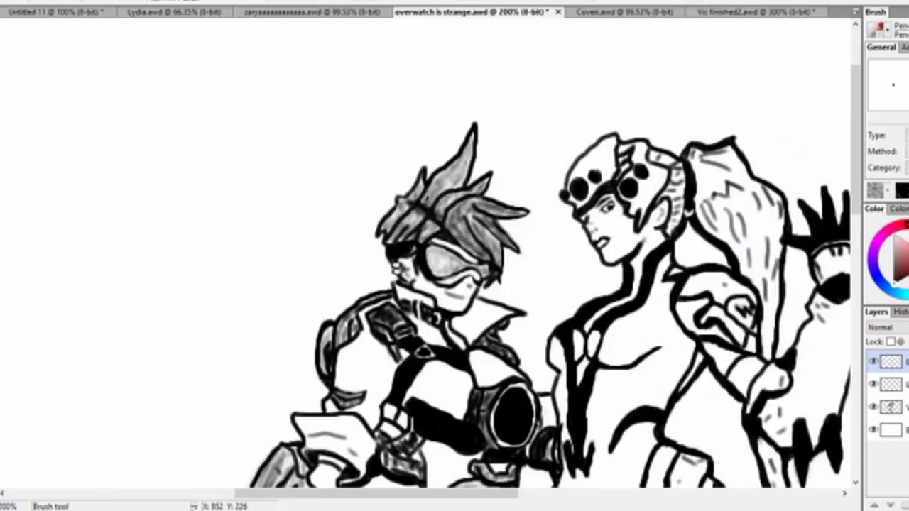
scroll(426, 255, down, 3)
scroll(426, 256, up, 3)
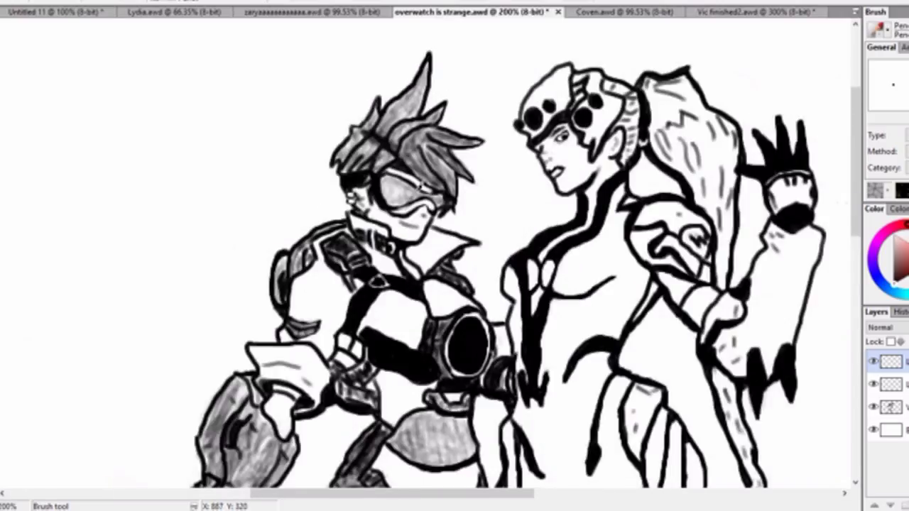
scroll(390, 223, down, 2)
scroll(316, 227, down, 1)
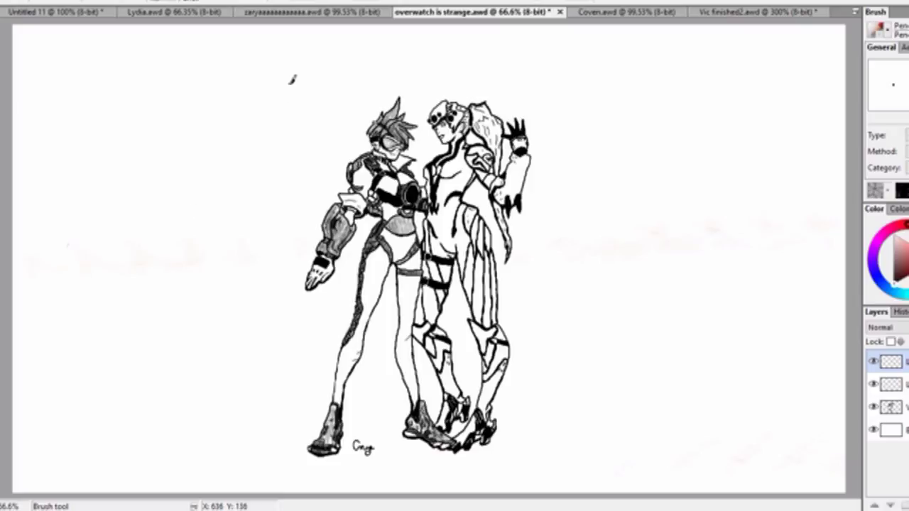
- Switch to the pink-haired character portrait and examine the hair and face closely and at full size
click(280, 13)
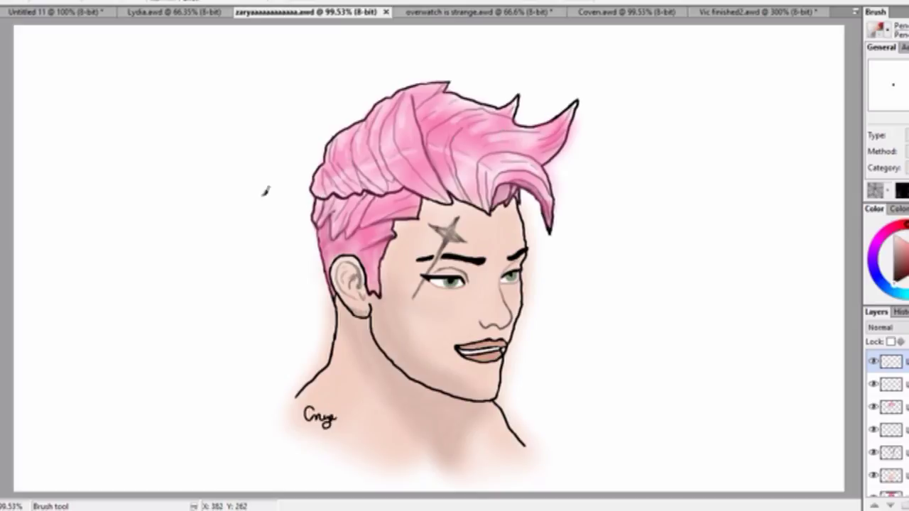
scroll(286, 95, up, 3)
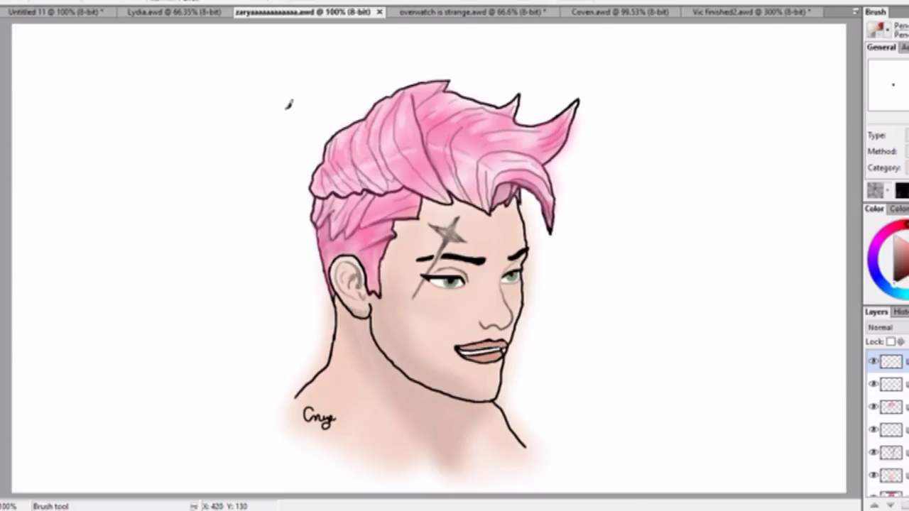
scroll(300, 77, down, 3)
scroll(383, 127, up, 3)
scroll(398, 113, down, 3)
scroll(411, 130, up, 3)
scroll(401, 142, down, 4)
scroll(395, 153, up, 2)
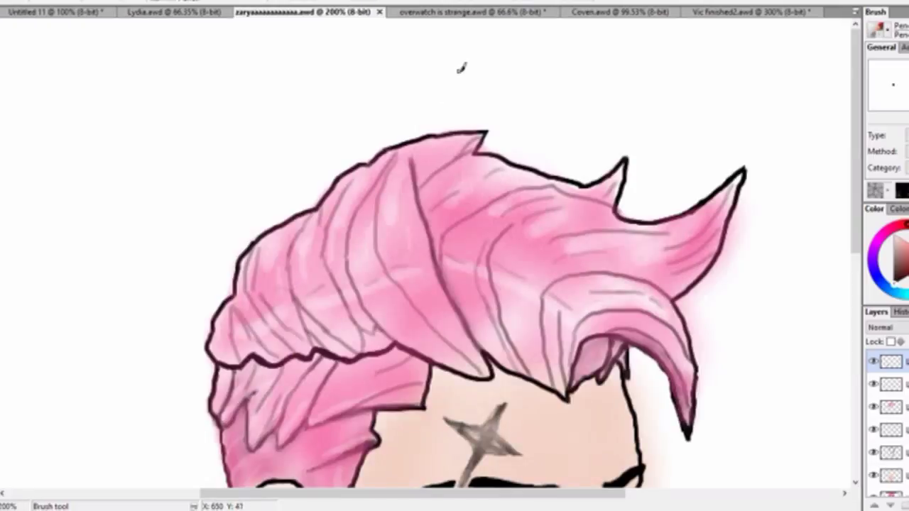
scroll(377, 103, down, 1)
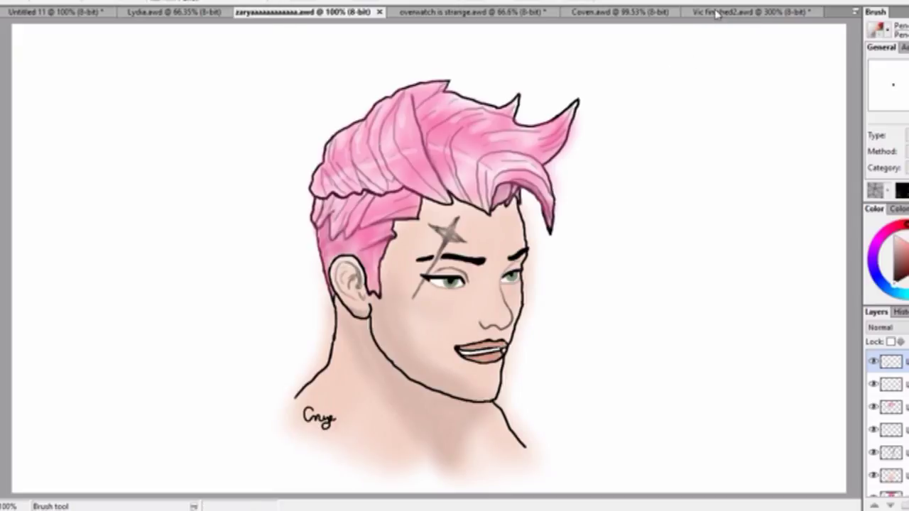
- View the Coven.awd artwork and inspect the Lydia.awd portrait's colour swatches, eyes and skin shading up close
click(642, 14)
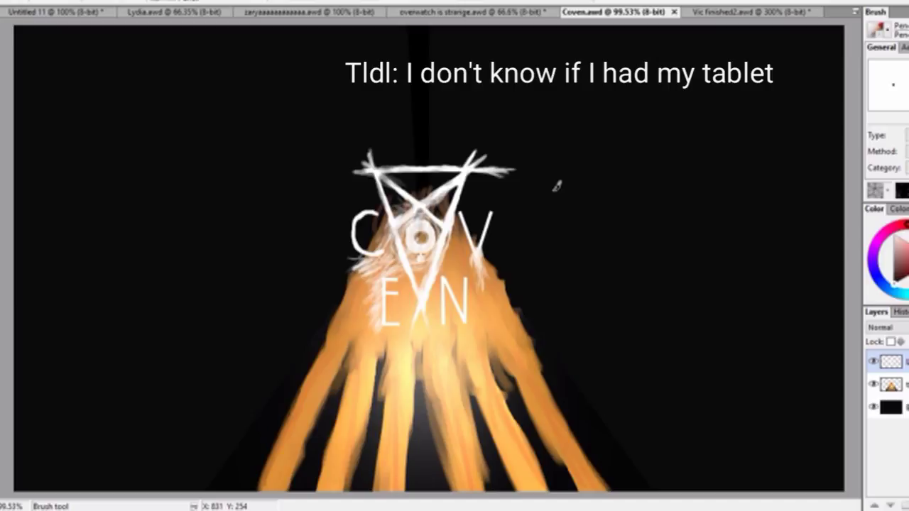
click(165, 15)
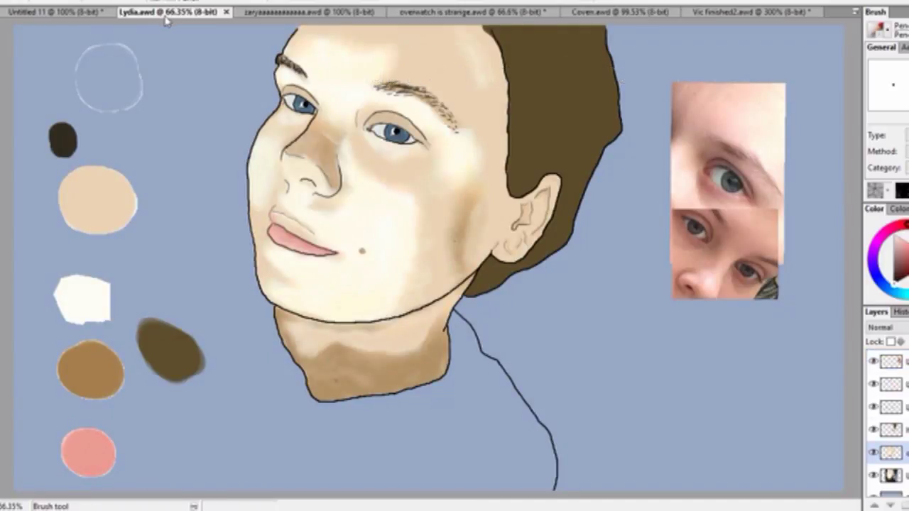
scroll(494, 254, down, 1)
scroll(490, 242, up, 1)
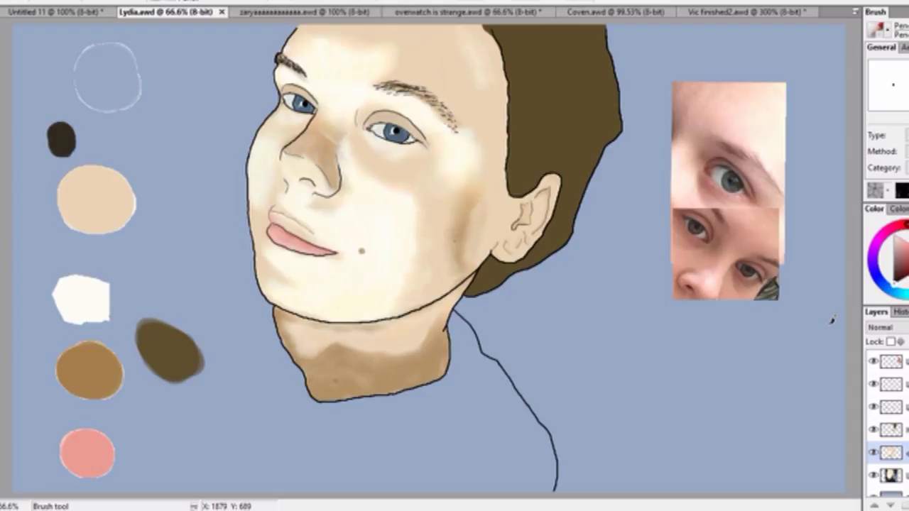
key(ctrl+plus)
key(ctrl+plus)
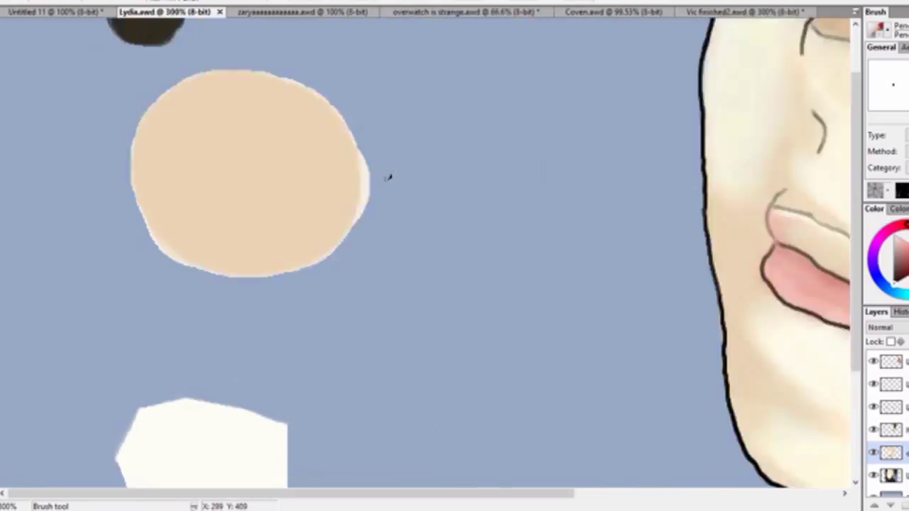
key(ctrl+minus)
key(ctrl+minus)
key(ctrl+minus)
key(ctrl+plus)
key(ctrl+plus)
scroll(258, 237, left, 3)
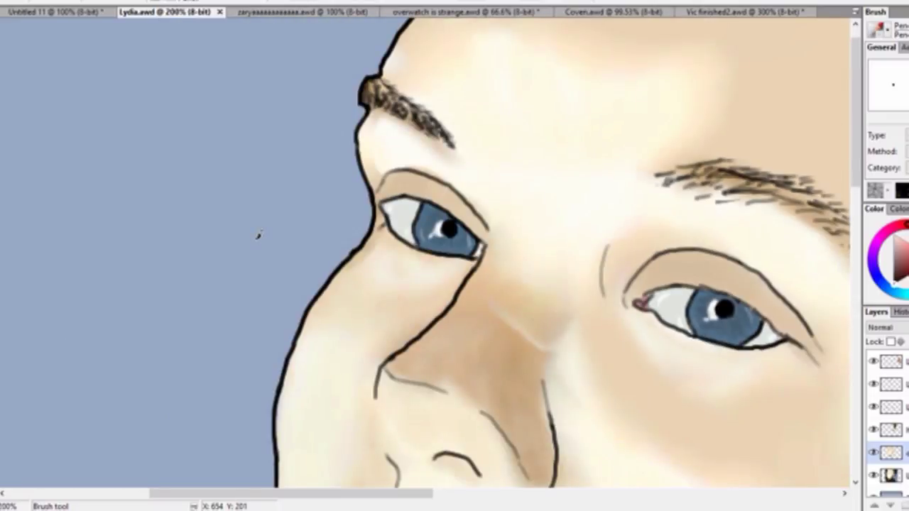
key(ctrl+minus)
key(ctrl+minus)
key(ctrl+plus)
key(ctrl+plus)
key(ctrl+minus)
key(ctrl+minus)
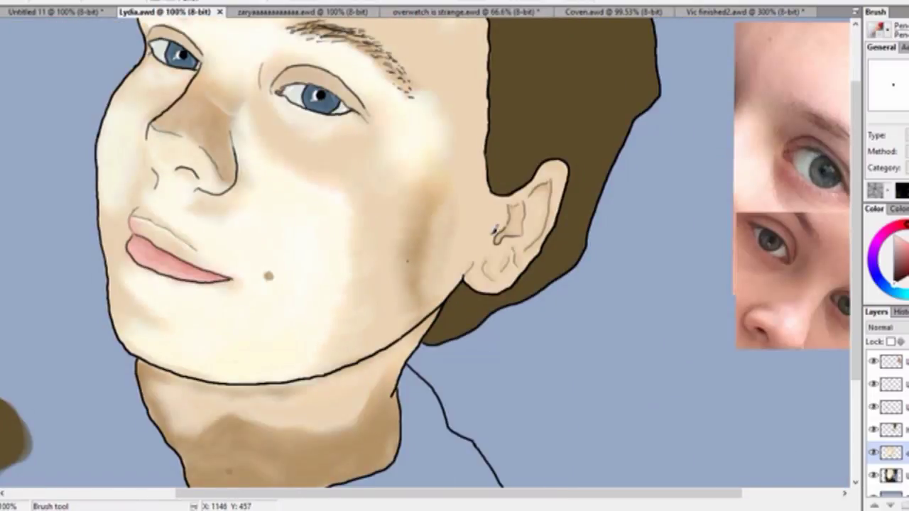
- Switch from the Lydia portrait to the LiS Lighthouse.awd painting and examine it as a whole and around the small figure beside the tower
key(ctrl+minus)
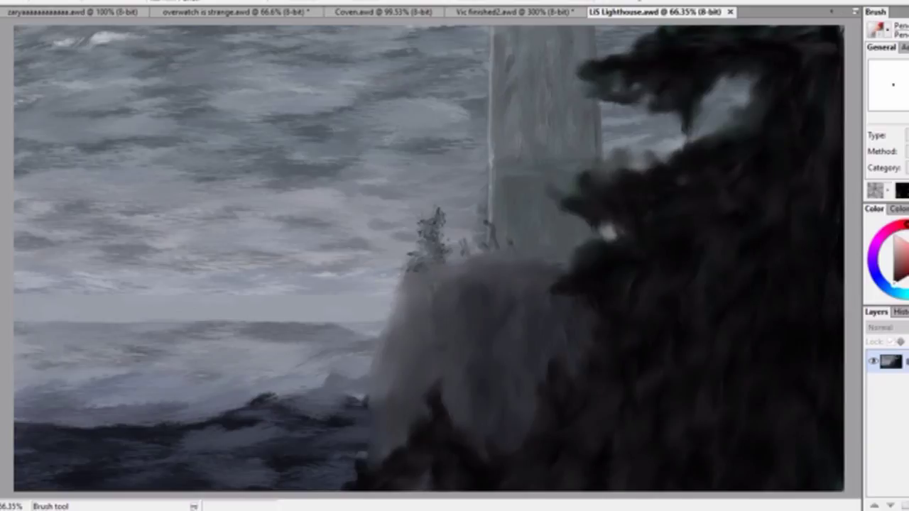
key(ctrl+minus)
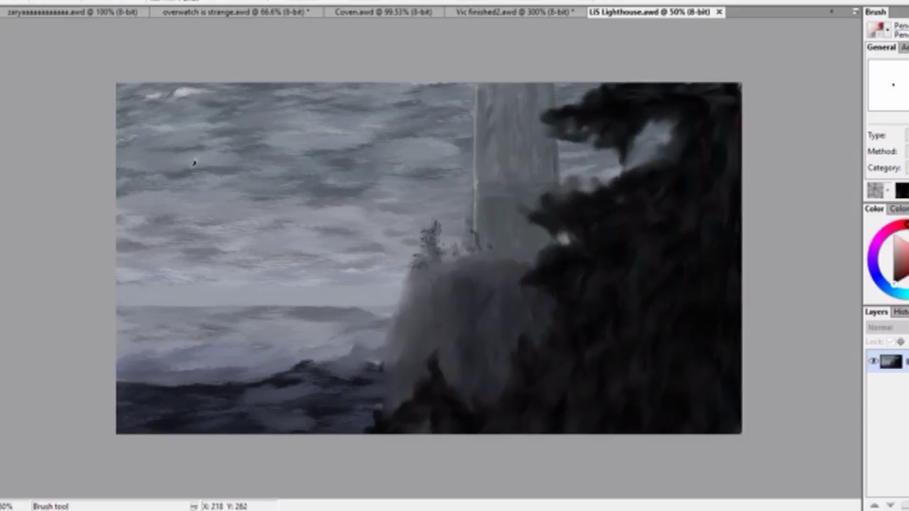
scroll(233, 142, up, 4)
scroll(361, 186, down, 3)
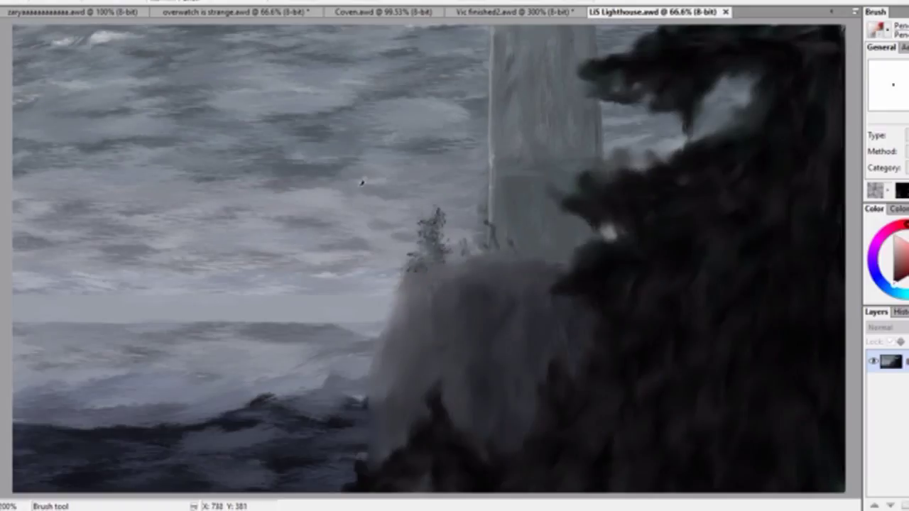
scroll(487, 233, up, 3)
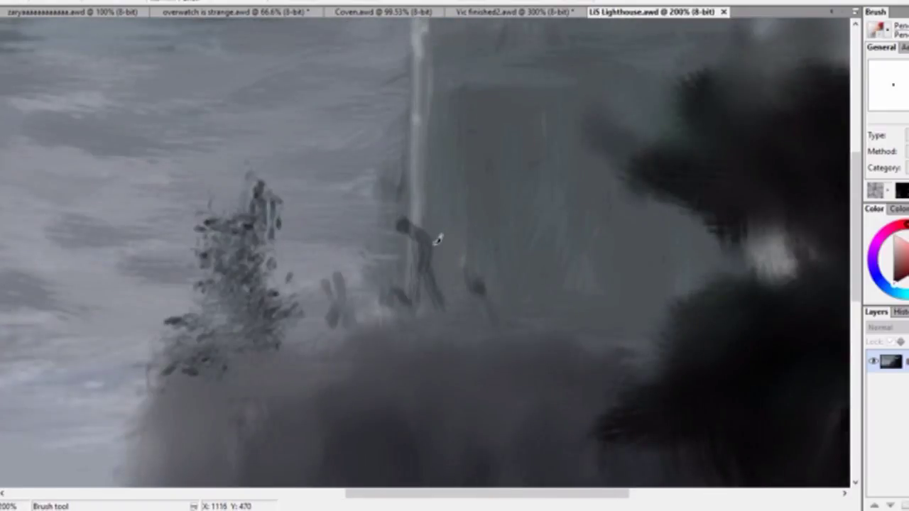
scroll(437, 239, up, 1)
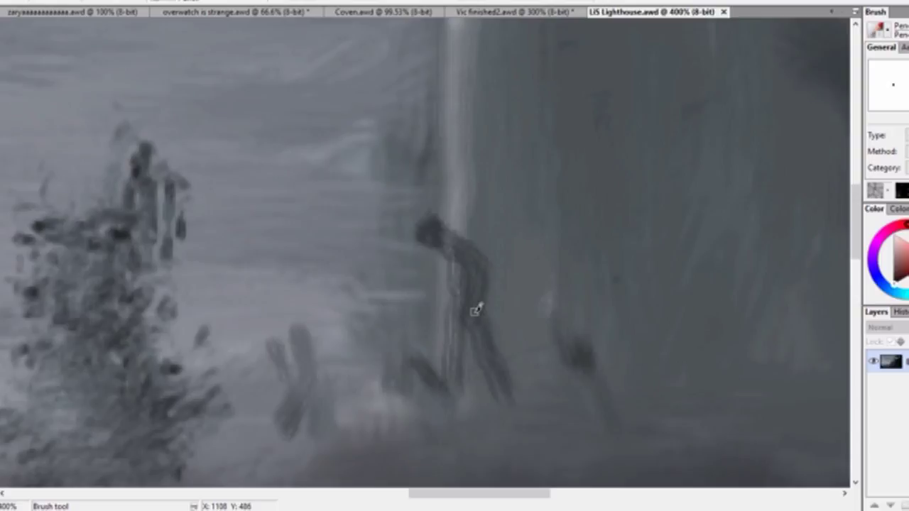
- Inspect the brushwork of the lighthouse tower, the sea and the dark shoreline at several magnifications
key(ctrl+minus)
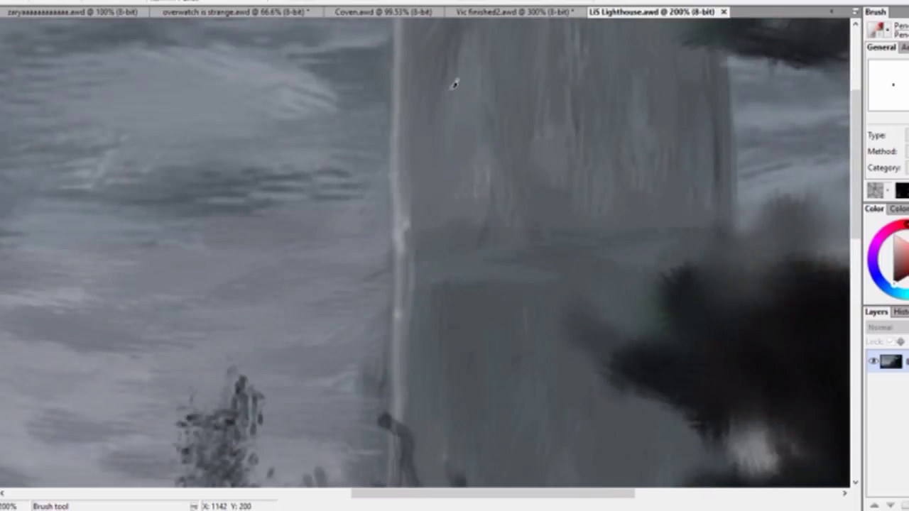
key(ctrl+minus)
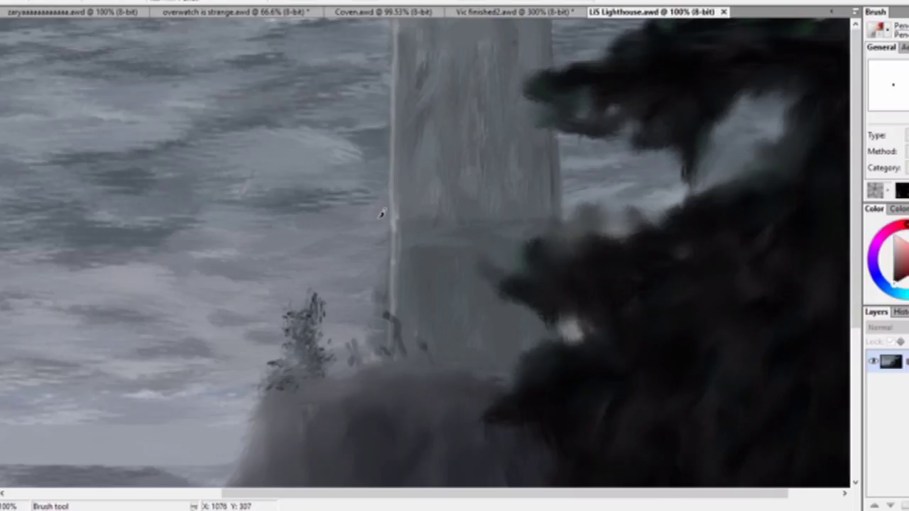
key(ctrl+plus)
key(ctrl+minus)
key(ctrl+minus)
key(ctrl+plus)
key(ctrl+plus)
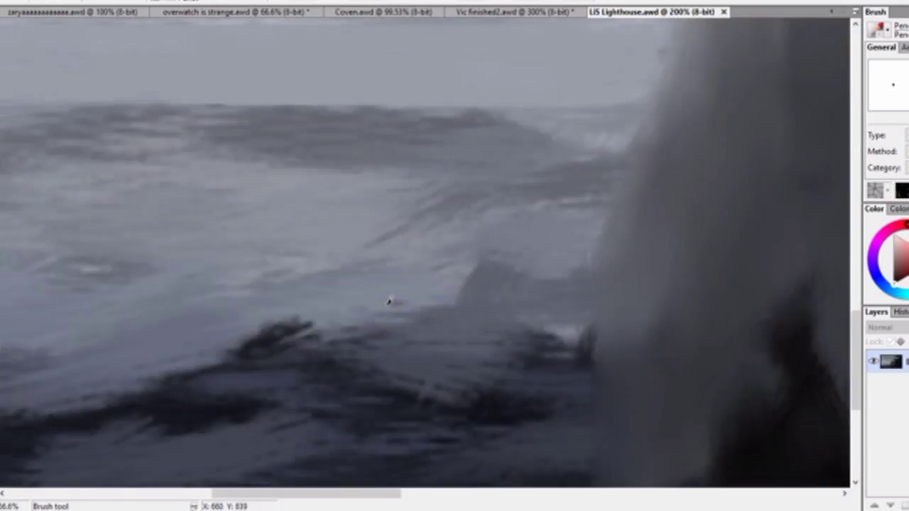
key(ctrl+minus)
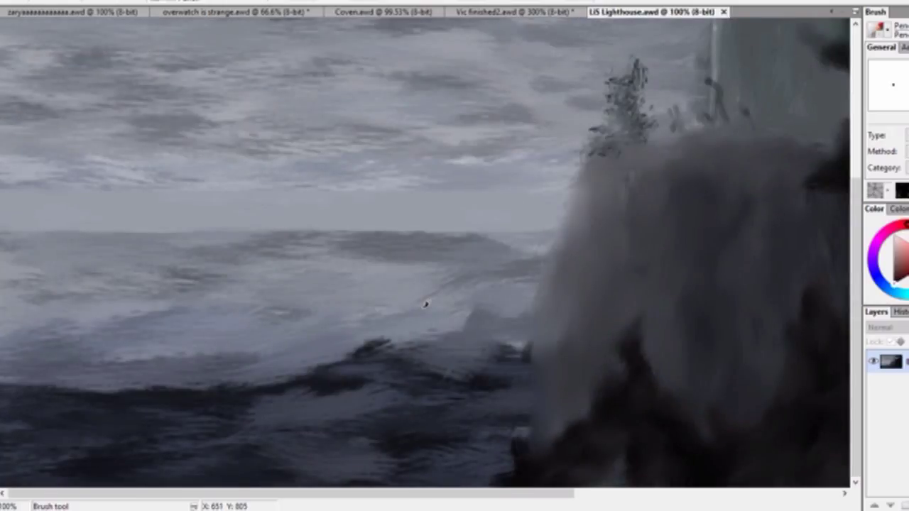
- Examine the clifftop bush and figure up close, return to the whole painting and brush a short stroke at the dark tree's edge
key(ctrl+plus)
key(ctrl+plus)
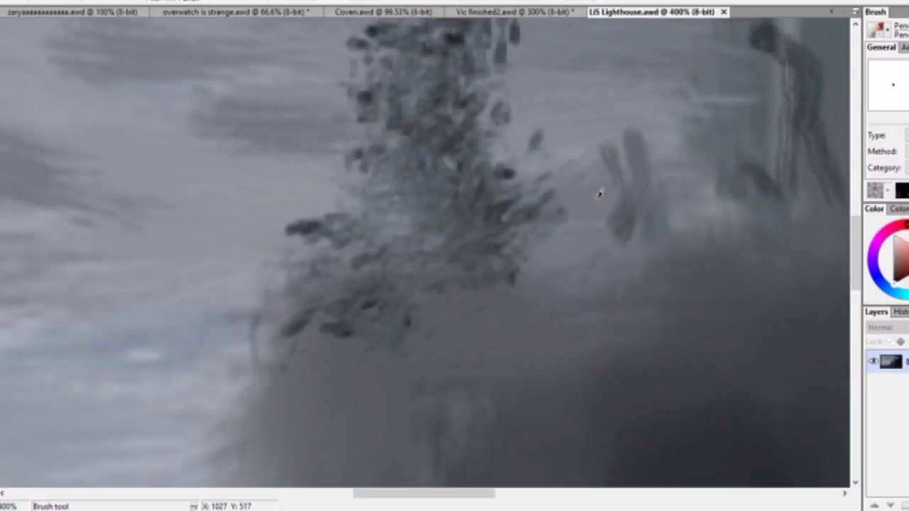
key(ctrl+minus)
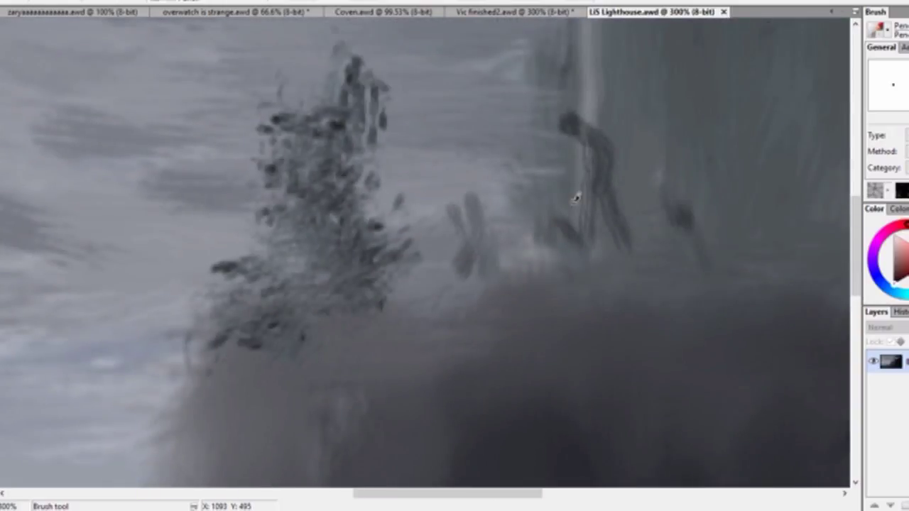
key(ctrl+minus)
key(ctrl+minus)
key(ctrl+minus)
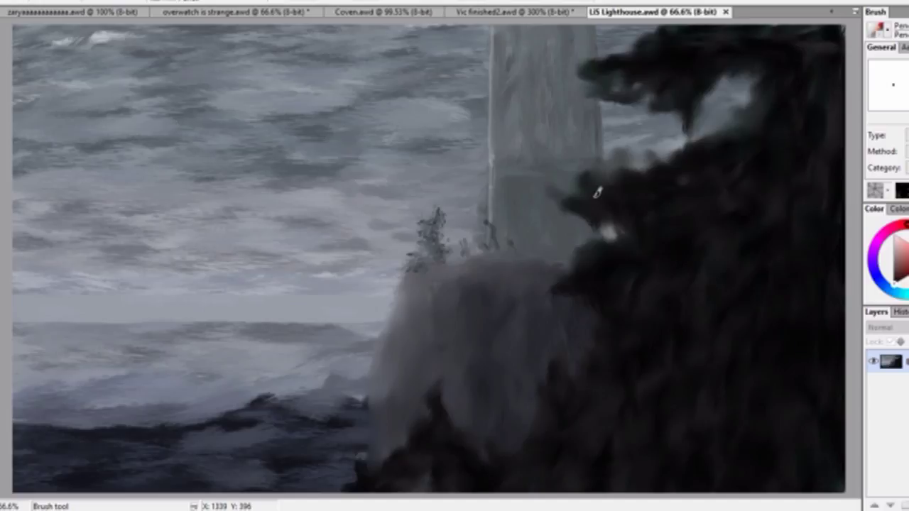
drag(597, 192, 571, 178)
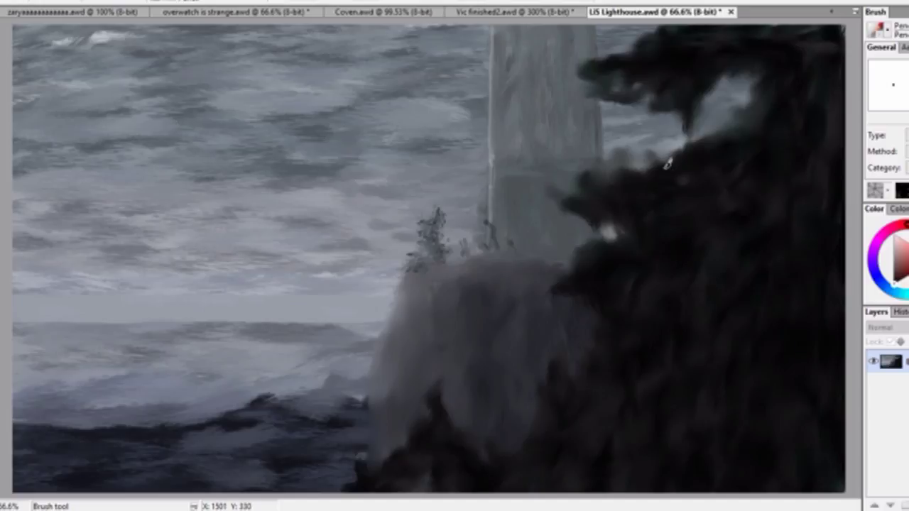